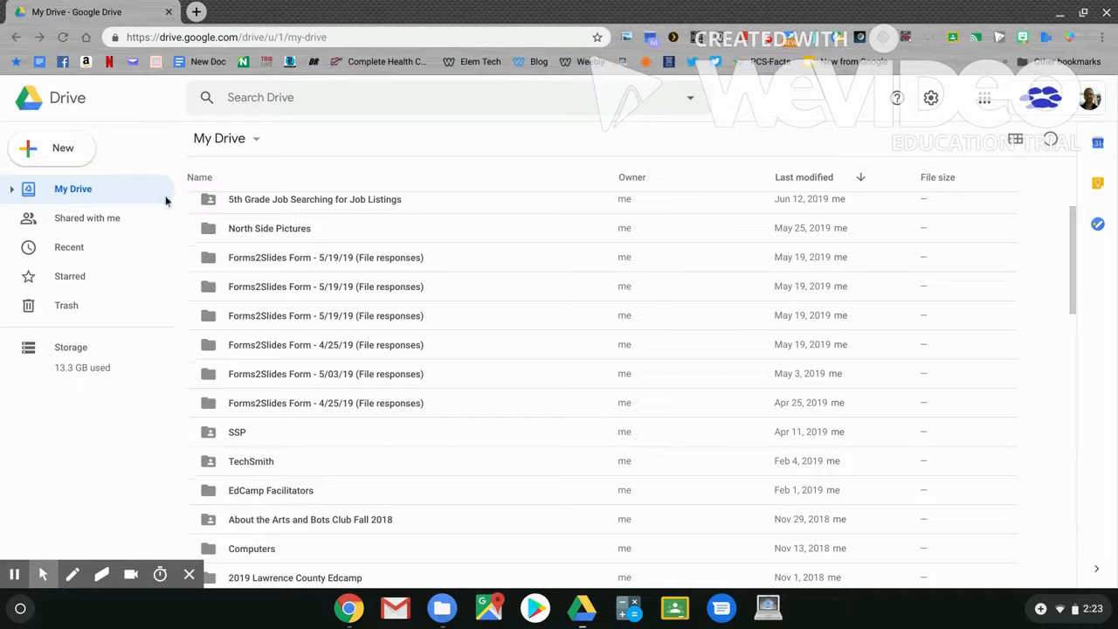
Create a new folder named "Notes" in My Drive
{"action": "left_click", "coordinate": [68, 155]}
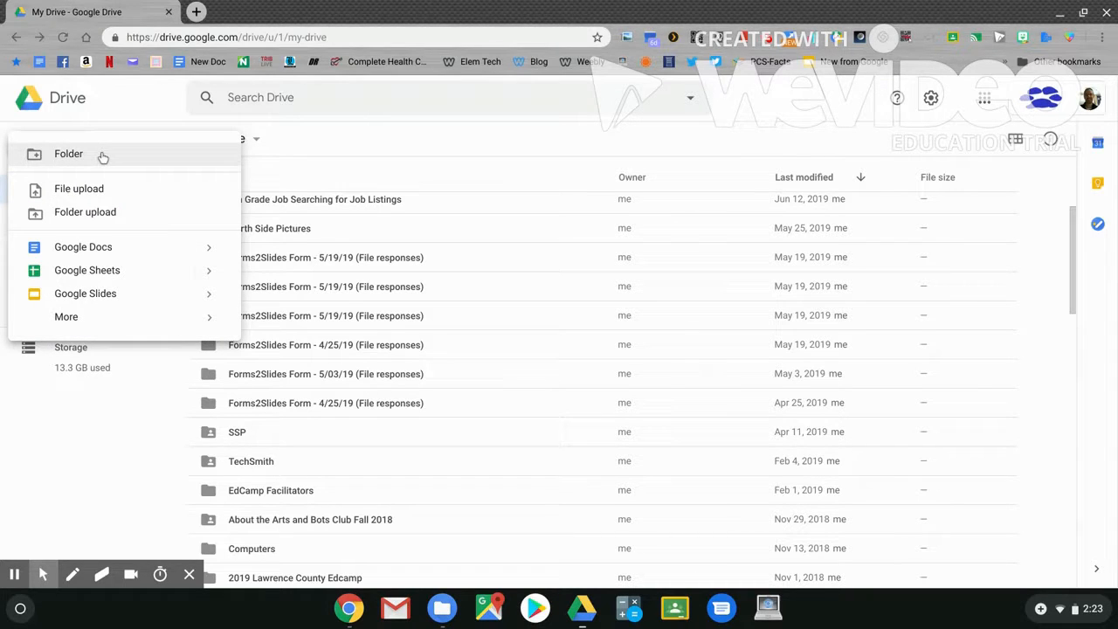
{"action": "left_click", "coordinate": [100, 154]}
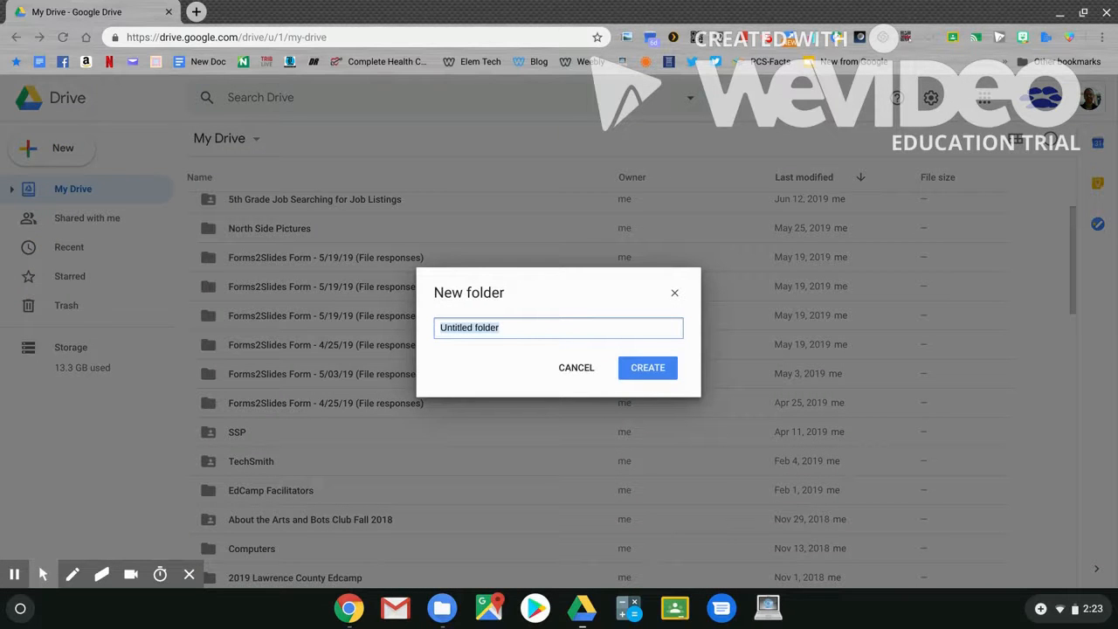
{"action": "type", "text": "Notes"}
{"action": "left_click", "coordinate": [634, 371]}
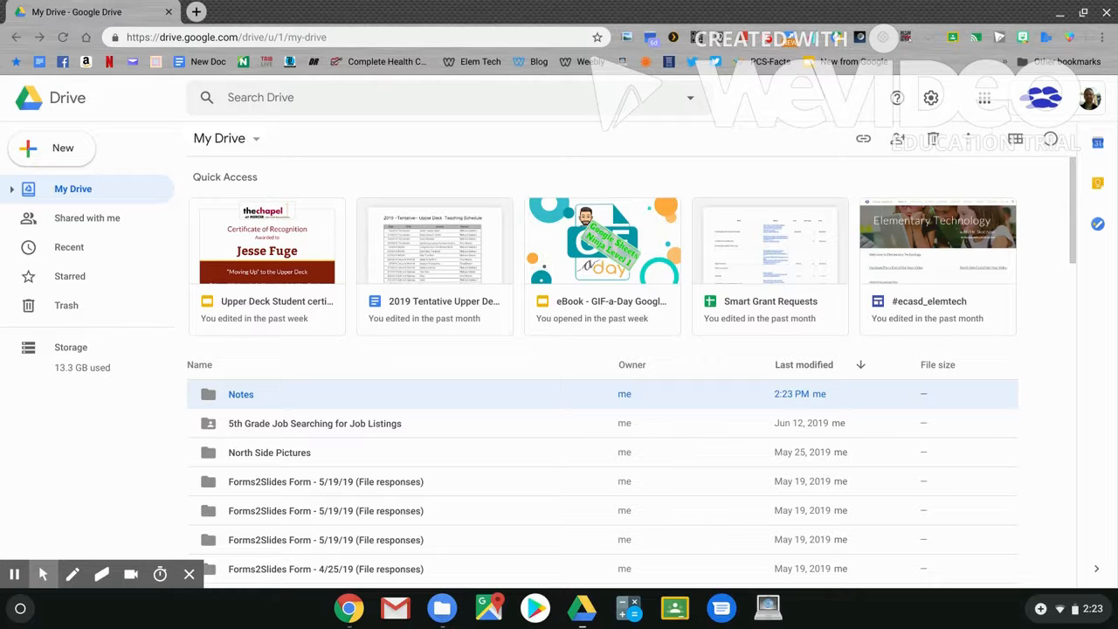
Rename the Notes folder as "Google Notes"
{"action": "right_click", "coordinate": [317, 394]}
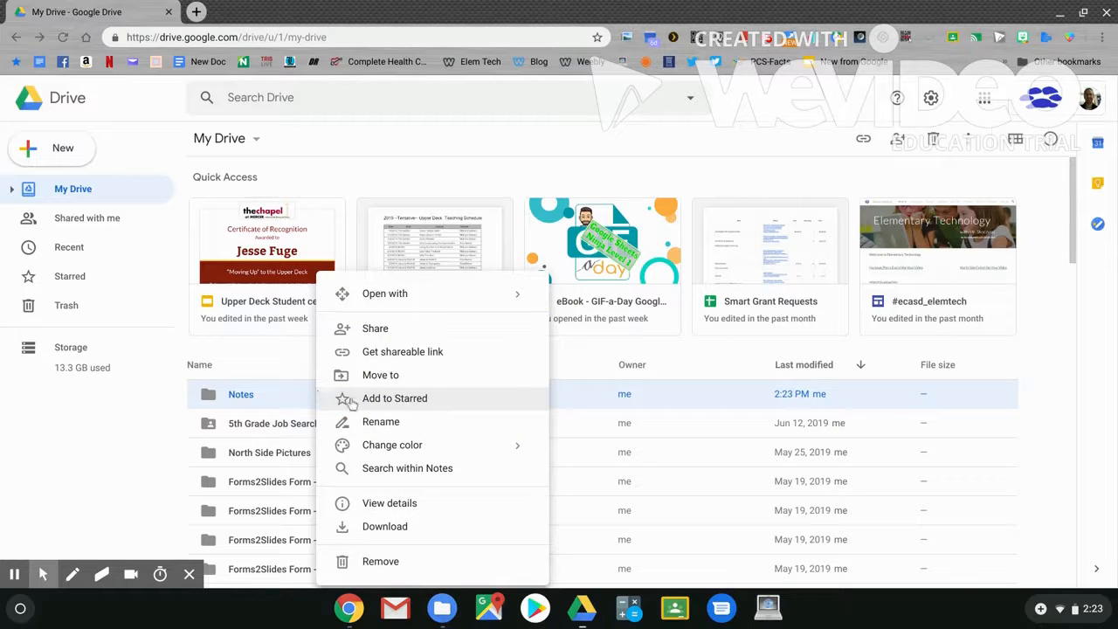
{"action": "left_click", "coordinate": [381, 421]}
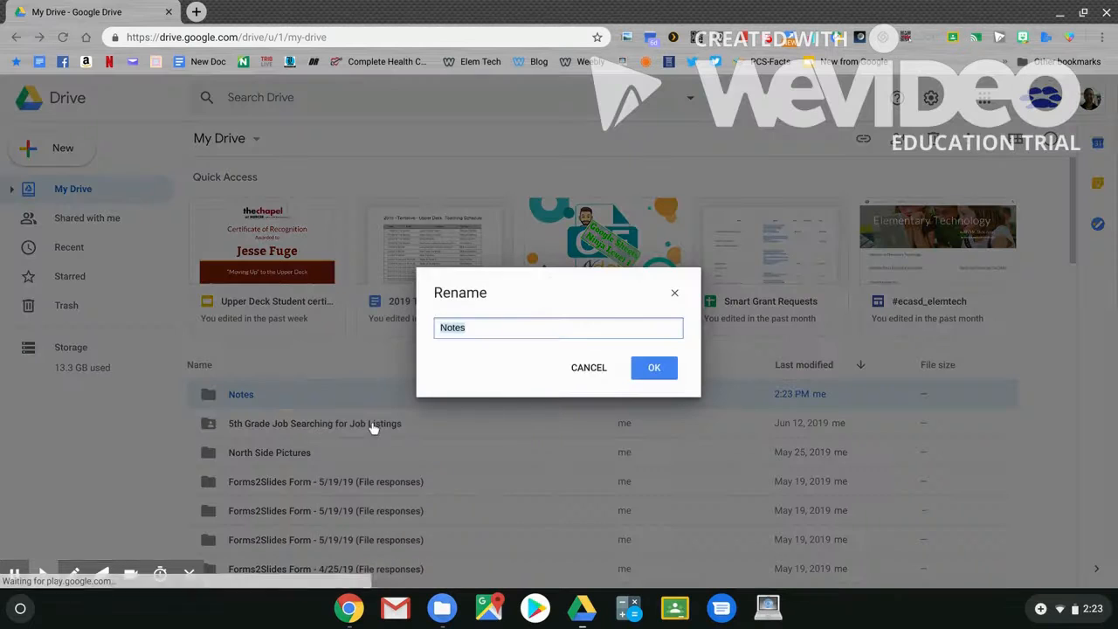
{"action": "key", "text": "Left"}
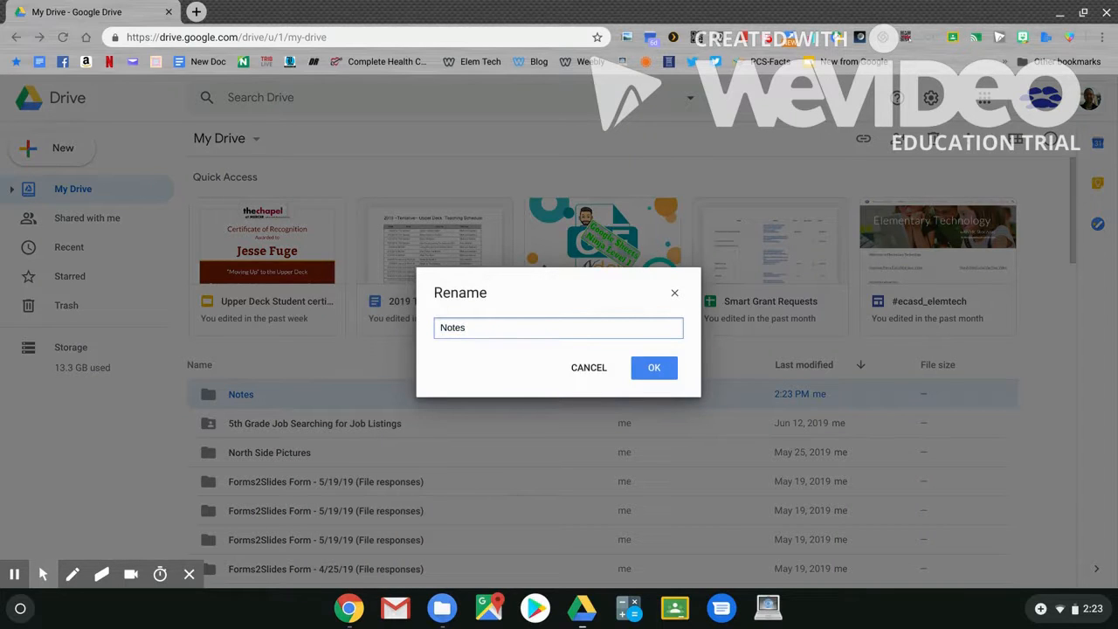
{"action": "type", "text": "Google"}
{"action": "left_click", "coordinate": [657, 370]}
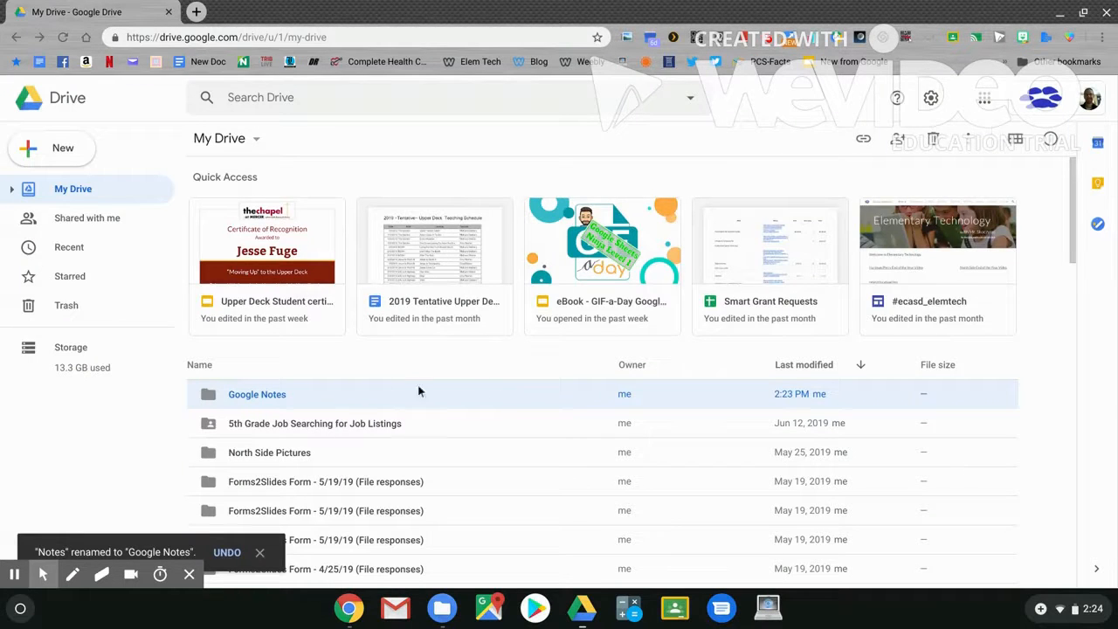
Change the color of the Google Notes folder to light yellow
{"action": "right_click", "coordinate": [347, 395]}
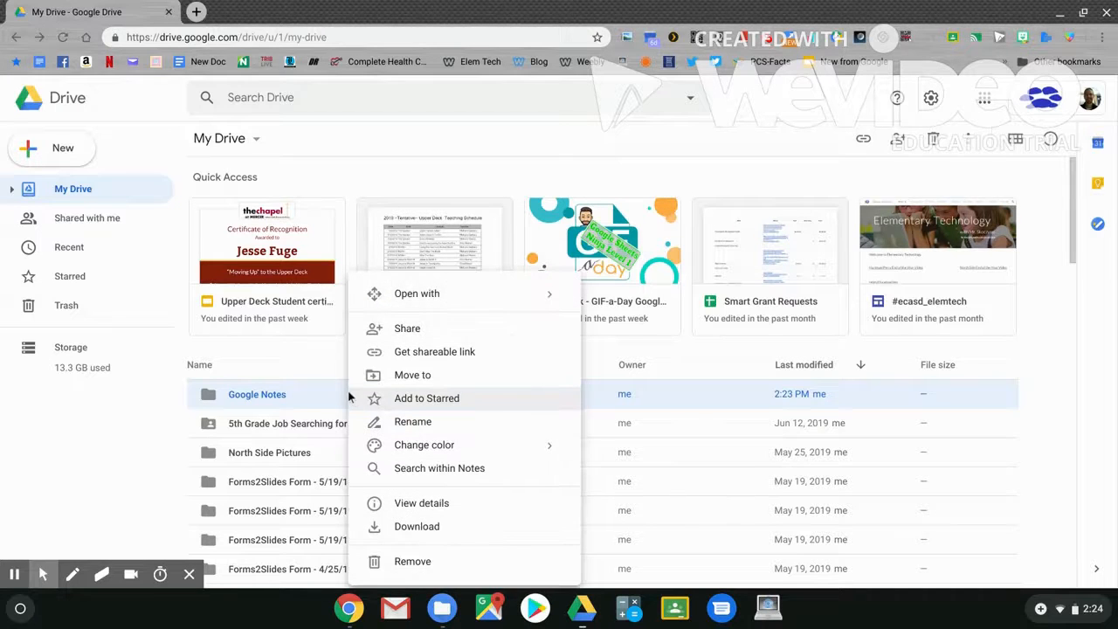
{"action": "mouse_move", "coordinate": [392, 447]}
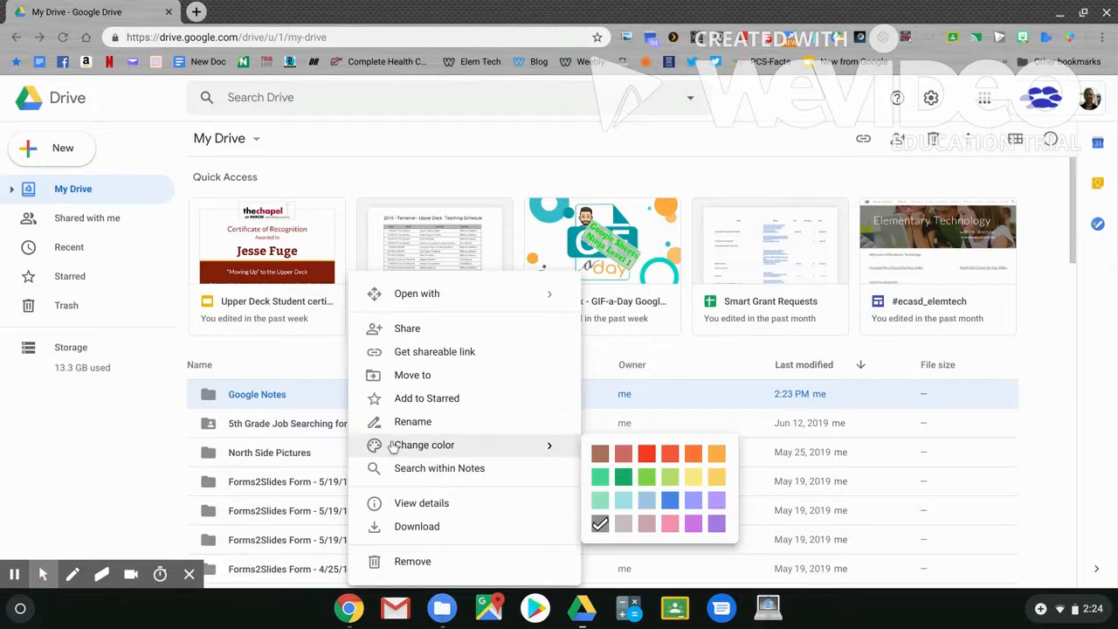
{"action": "left_click", "coordinate": [690, 479]}
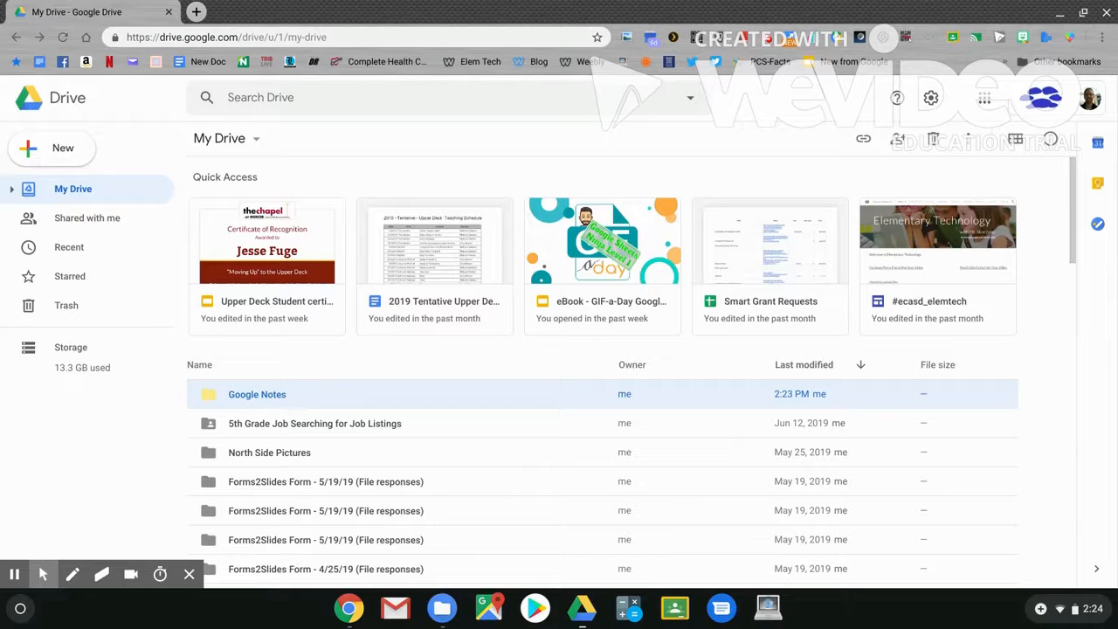
Create a Google Docs document inside the Google Notes folder and title it "Notes"
{"action": "double_click", "coordinate": [284, 399]}
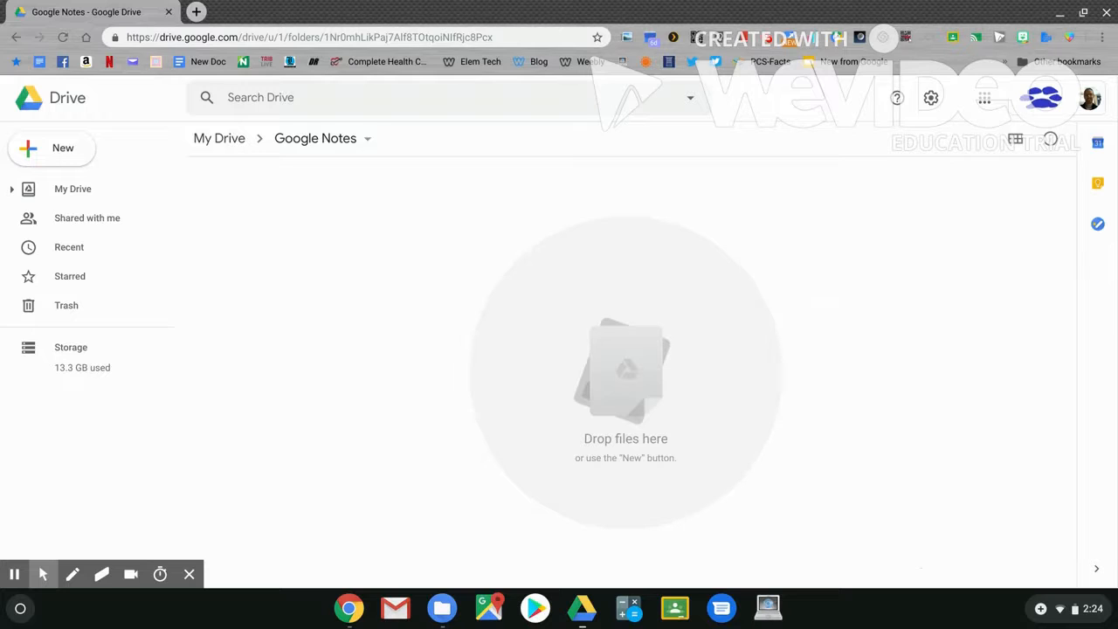
{"action": "left_click", "coordinate": [57, 154]}
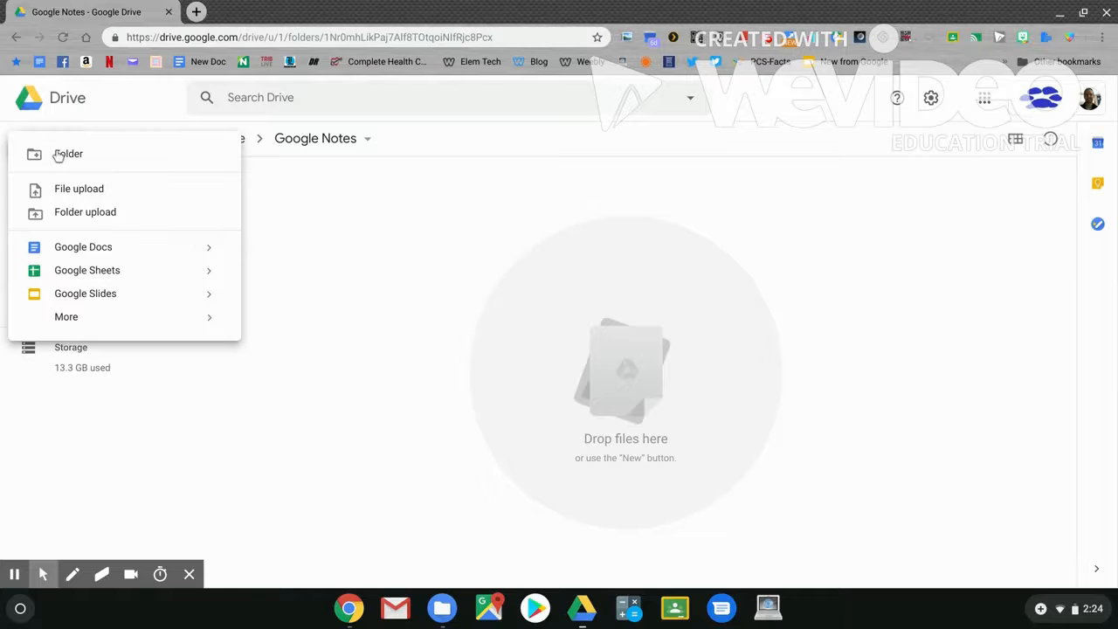
{"action": "left_click", "coordinate": [68, 255]}
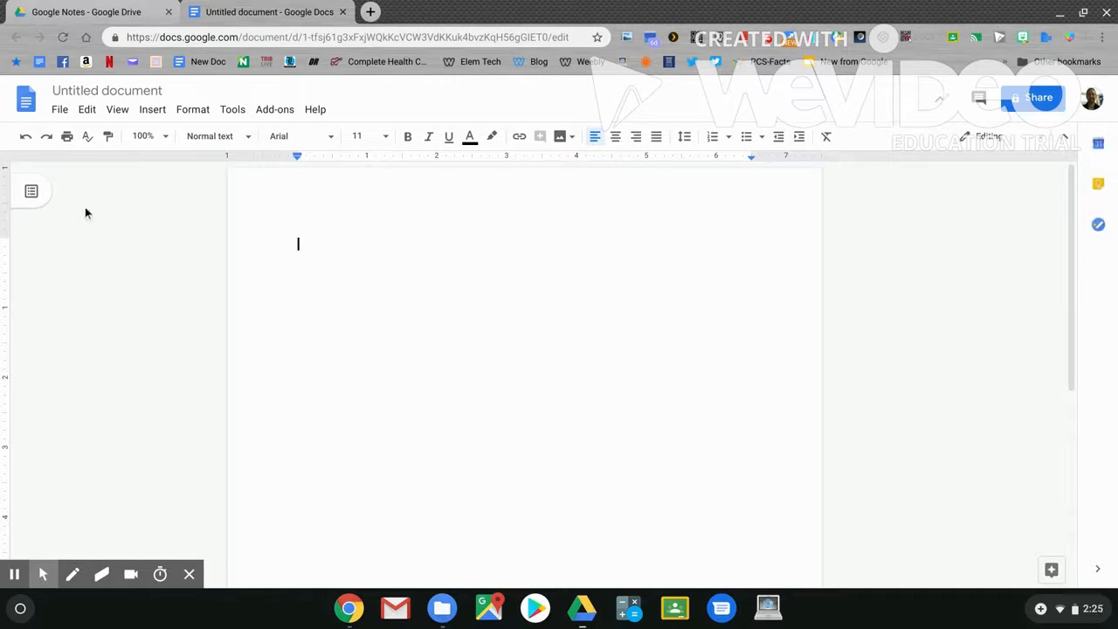
{"action": "left_click", "coordinate": [105, 91]}
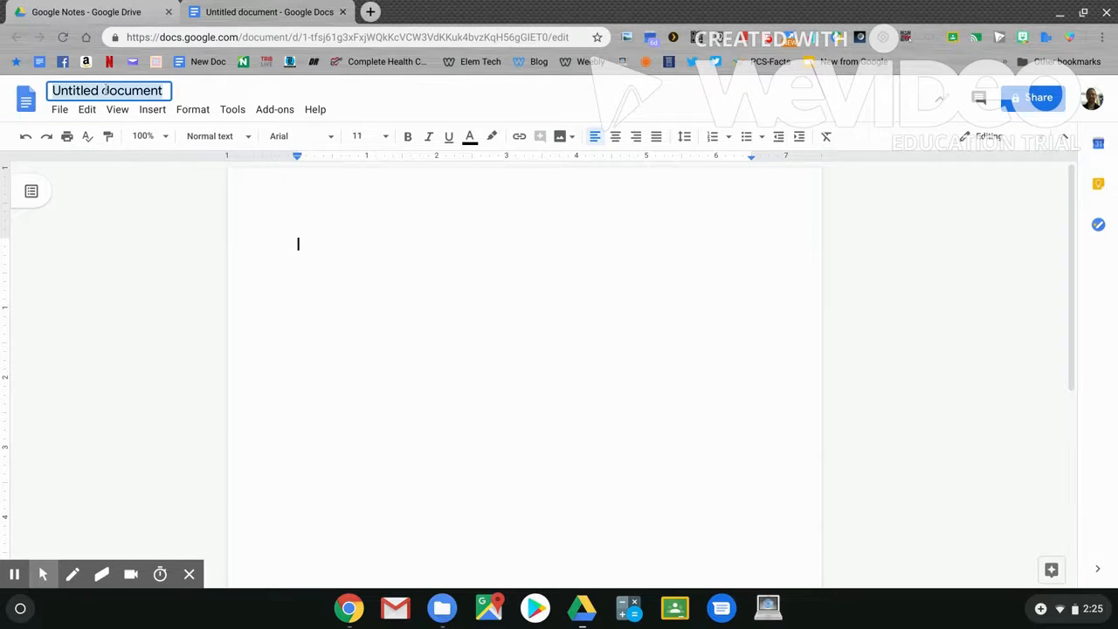
{"action": "type", "text": "Notes"}
{"action": "key", "text": "Return"}
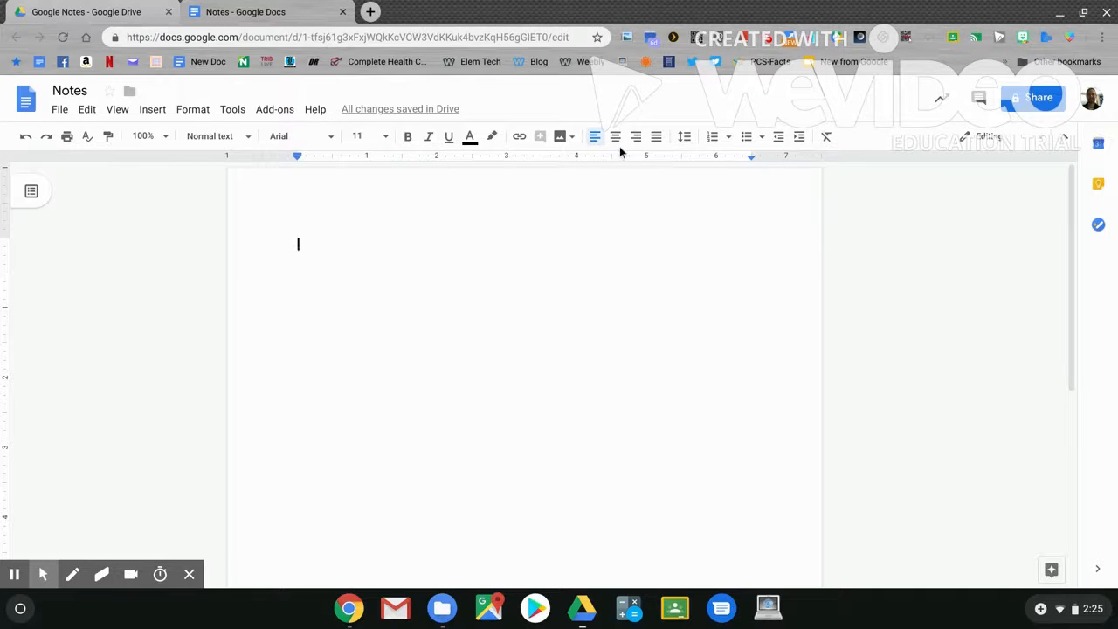
Search for "computer" with Explore in the document and show the image results
{"action": "left_click", "coordinate": [1035, 569]}
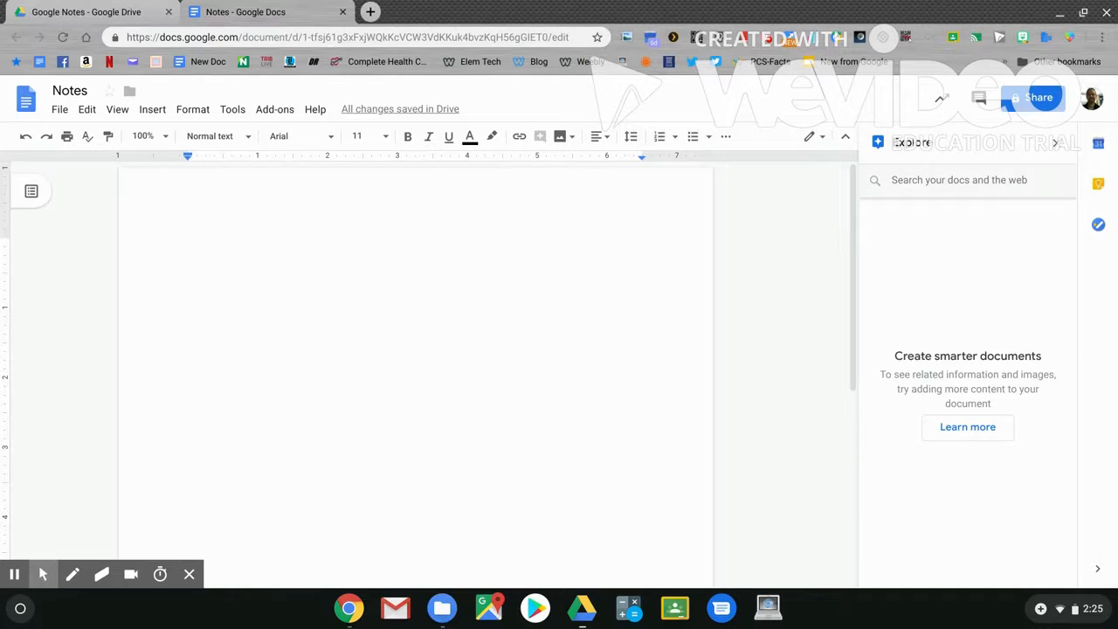
{"action": "left_click", "coordinate": [946, 179]}
{"action": "type", "text": "computer"}
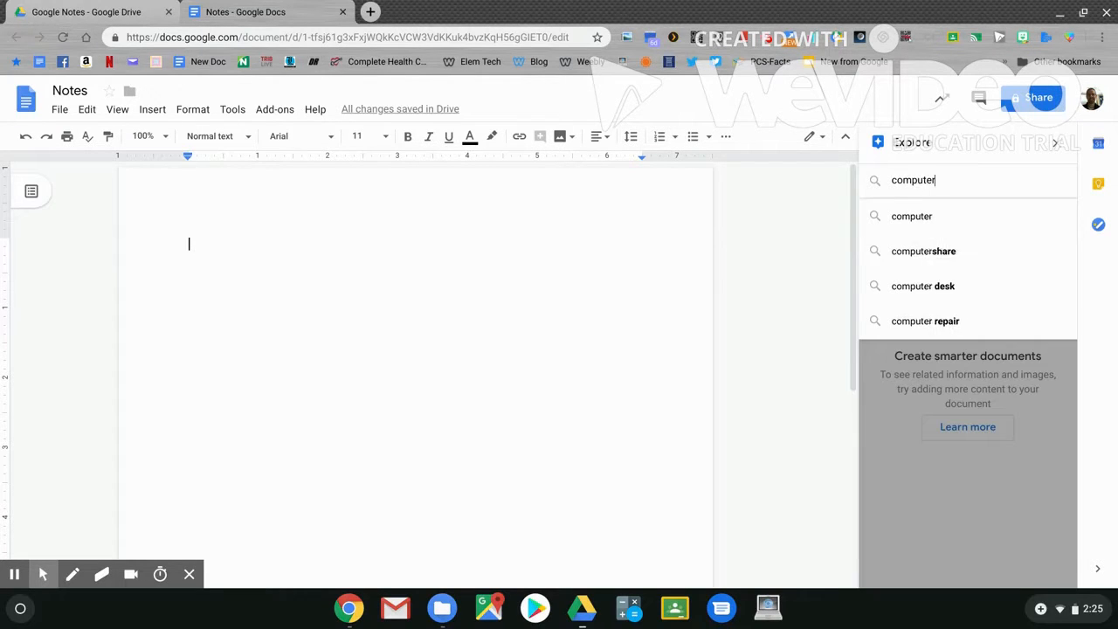
{"action": "key", "text": "Return"}
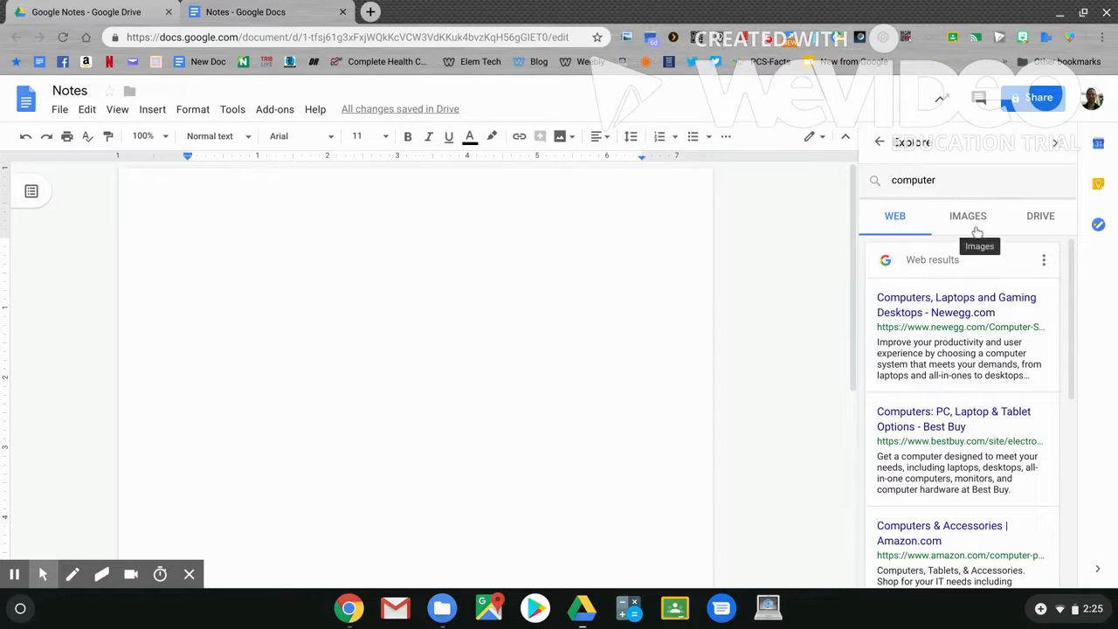
{"action": "left_click", "coordinate": [1038, 220]}
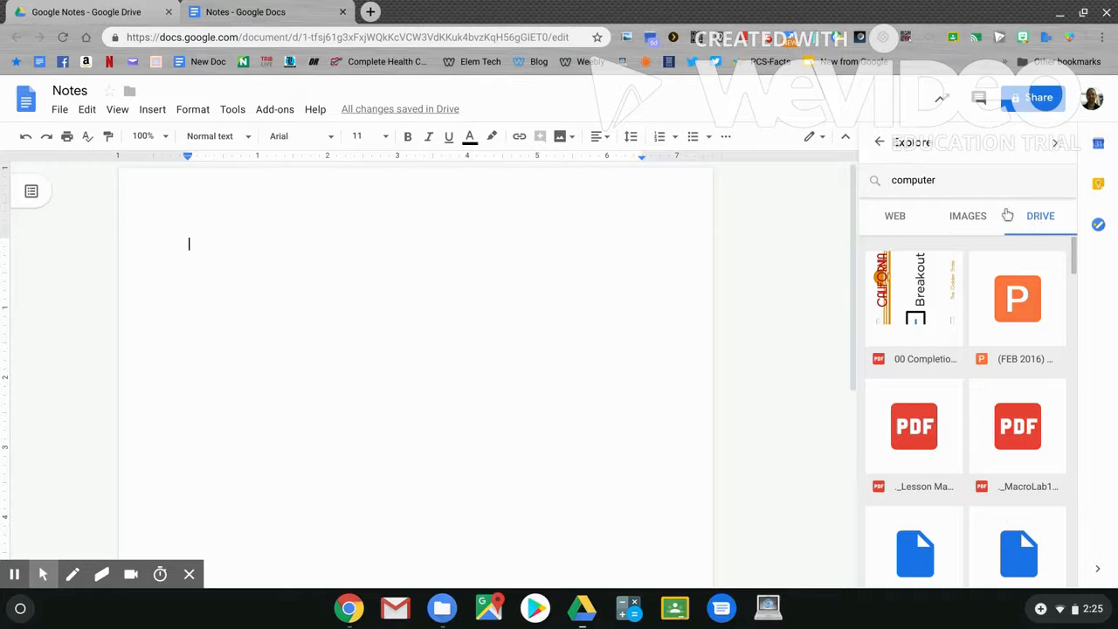
{"action": "left_click", "coordinate": [967, 218]}
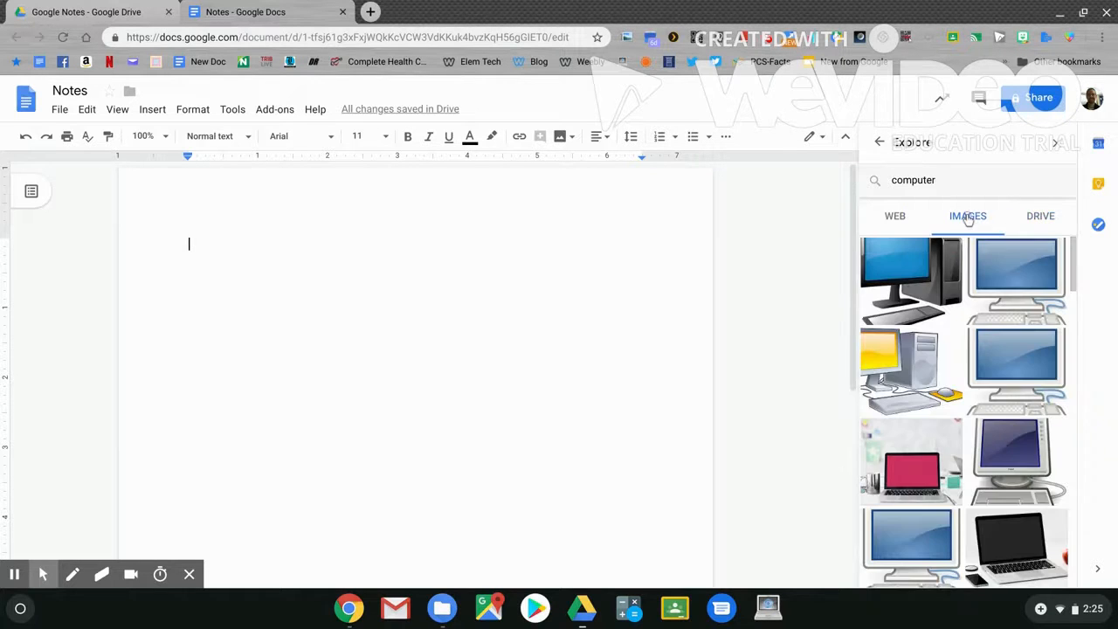
Insert the image of the old beige desktop computer with its keyboard from the results into the document
{"action": "scroll", "coordinate": [952, 288], "scroll_direction": "down", "scroll_amount": 3}
{"action": "scroll", "coordinate": [950, 286], "scroll_direction": "down", "scroll_amount": 5}
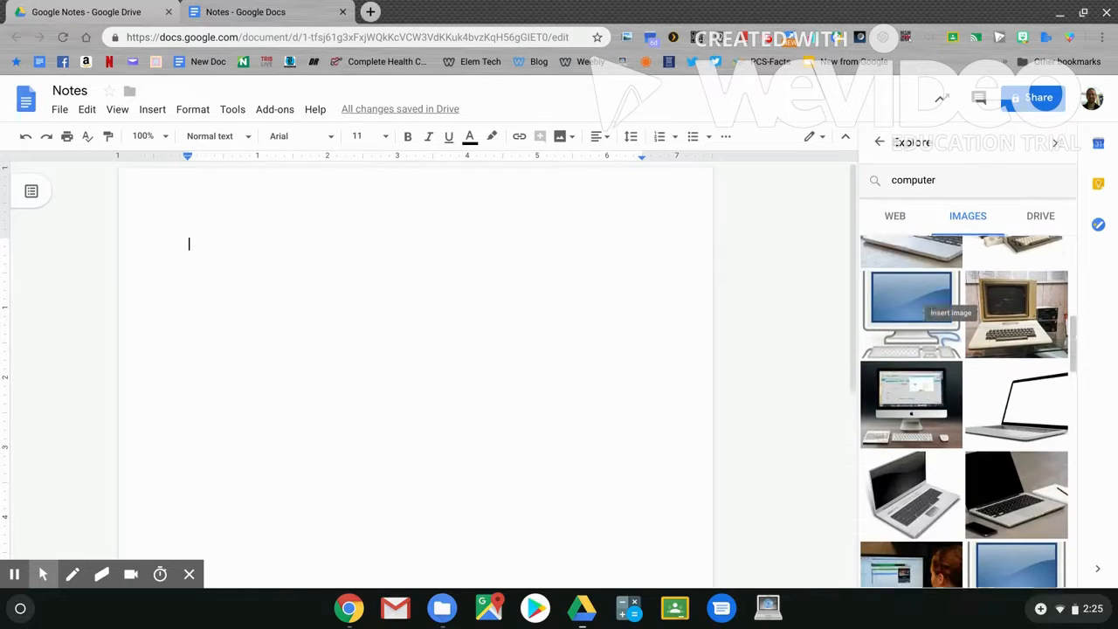
{"action": "scroll", "coordinate": [952, 288], "scroll_direction": "down", "scroll_amount": 6}
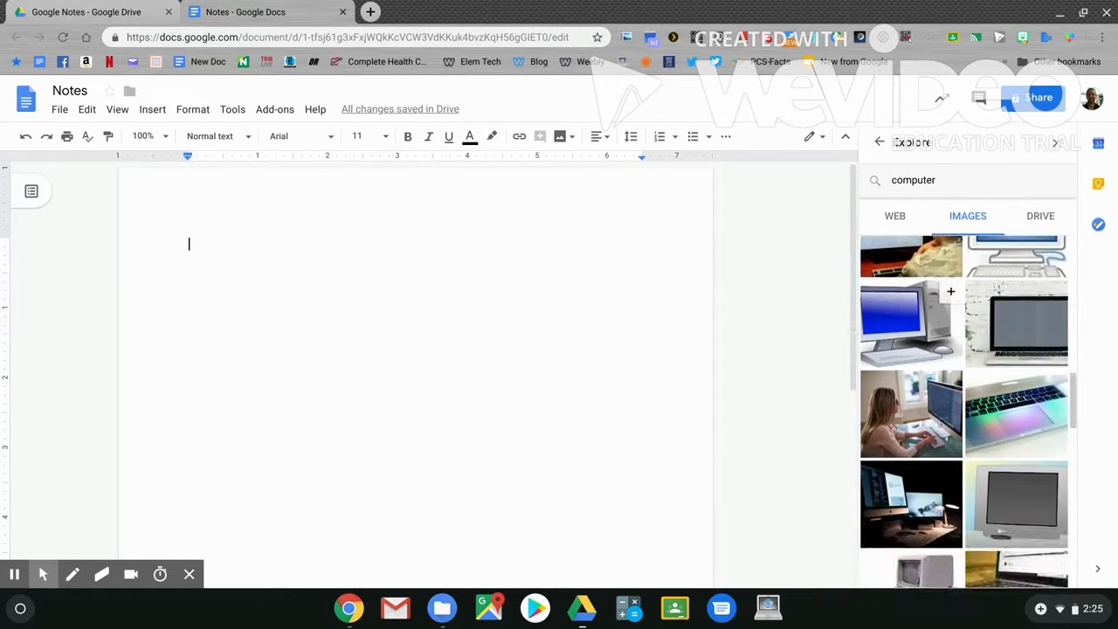
{"action": "scroll", "coordinate": [952, 288], "scroll_direction": "down", "scroll_amount": 3}
{"action": "scroll", "coordinate": [952, 288], "scroll_direction": "up", "scroll_amount": 3}
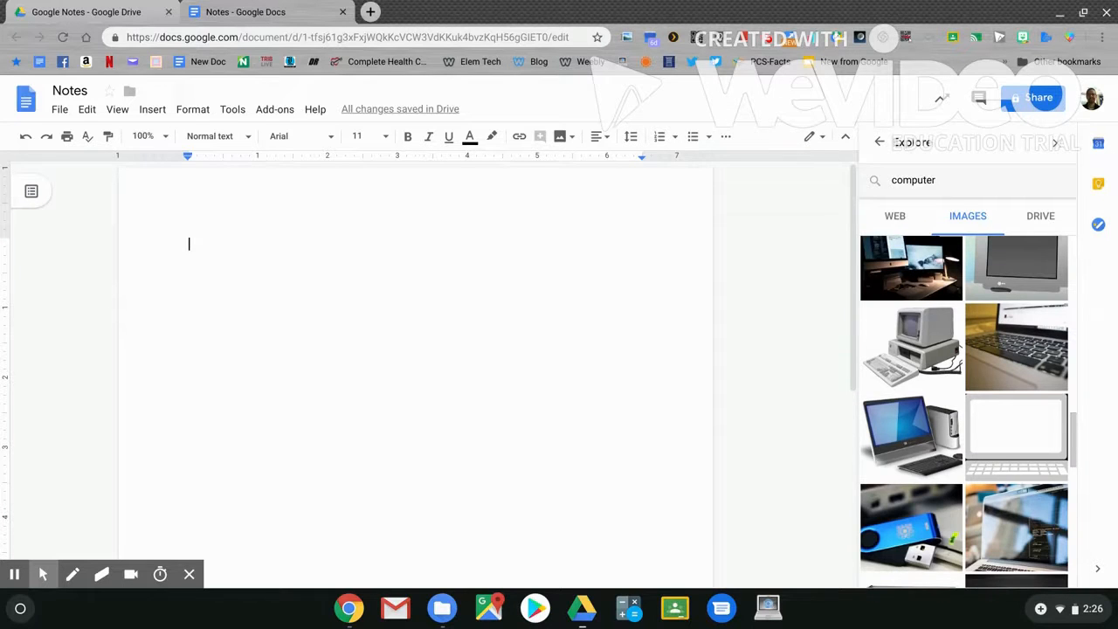
{"action": "left_click", "coordinate": [917, 335]}
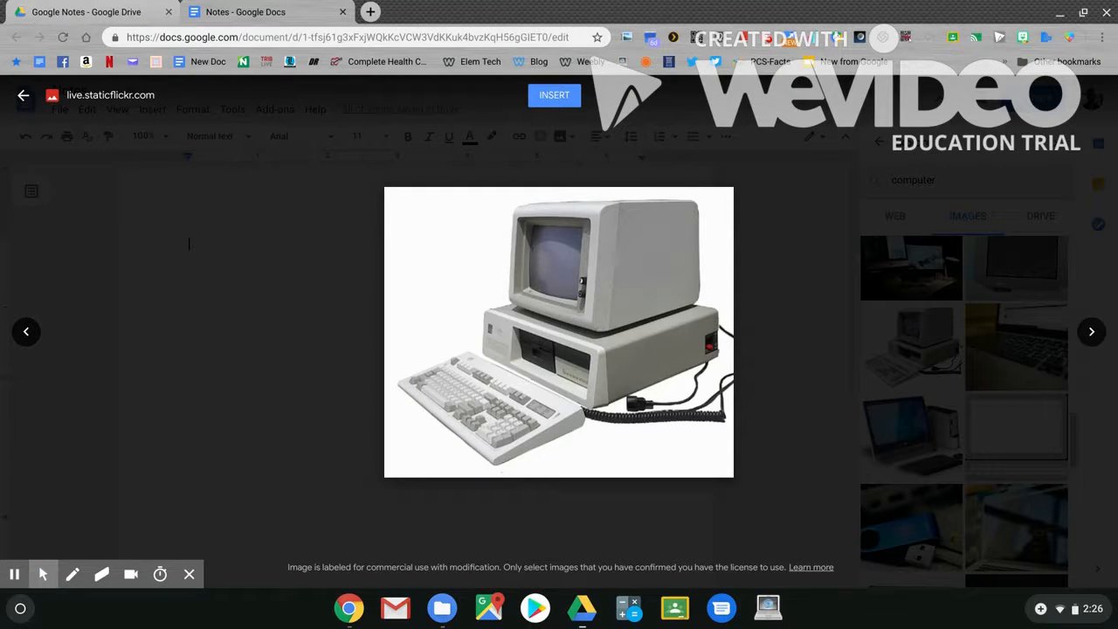
{"action": "left_click", "coordinate": [553, 96]}
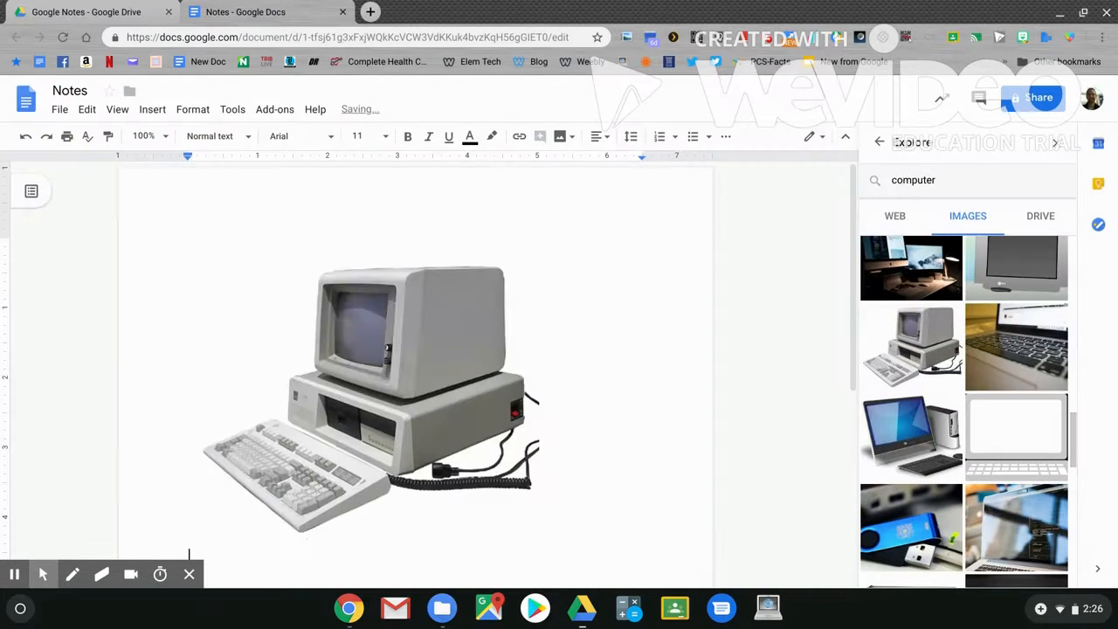
Shrink the computer image proportionally to about 3.5 inches wide
{"action": "left_click", "coordinate": [429, 339]}
{"action": "left_click_drag", "start_coordinate": [539, 544], "coordinate": [409, 435]}
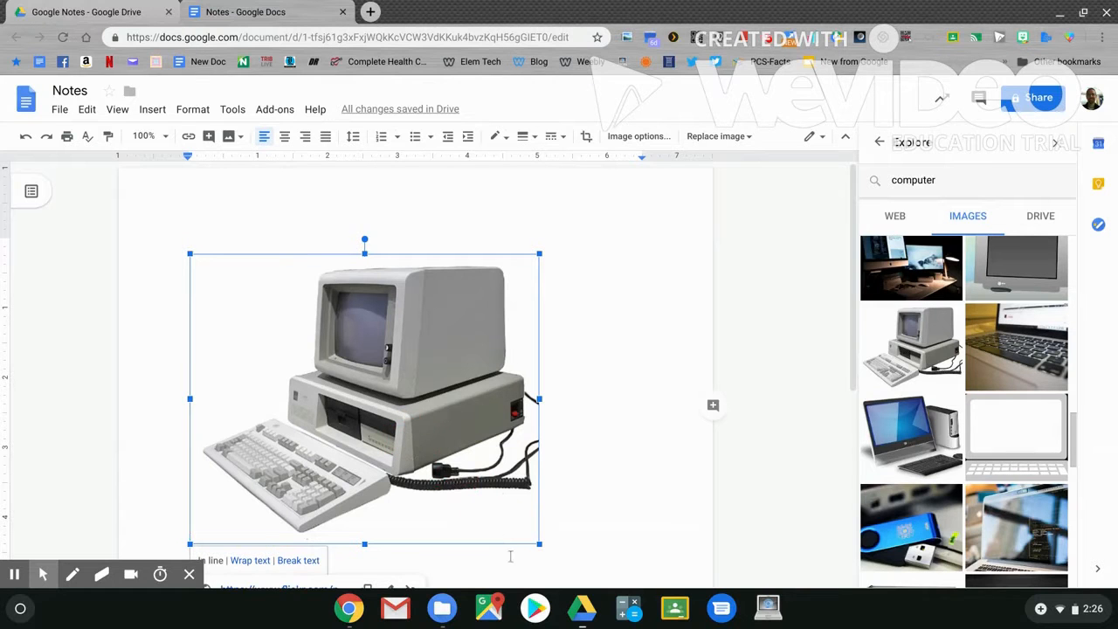
{"action": "left_click_drag", "start_coordinate": [539, 544], "coordinate": [429, 455]}
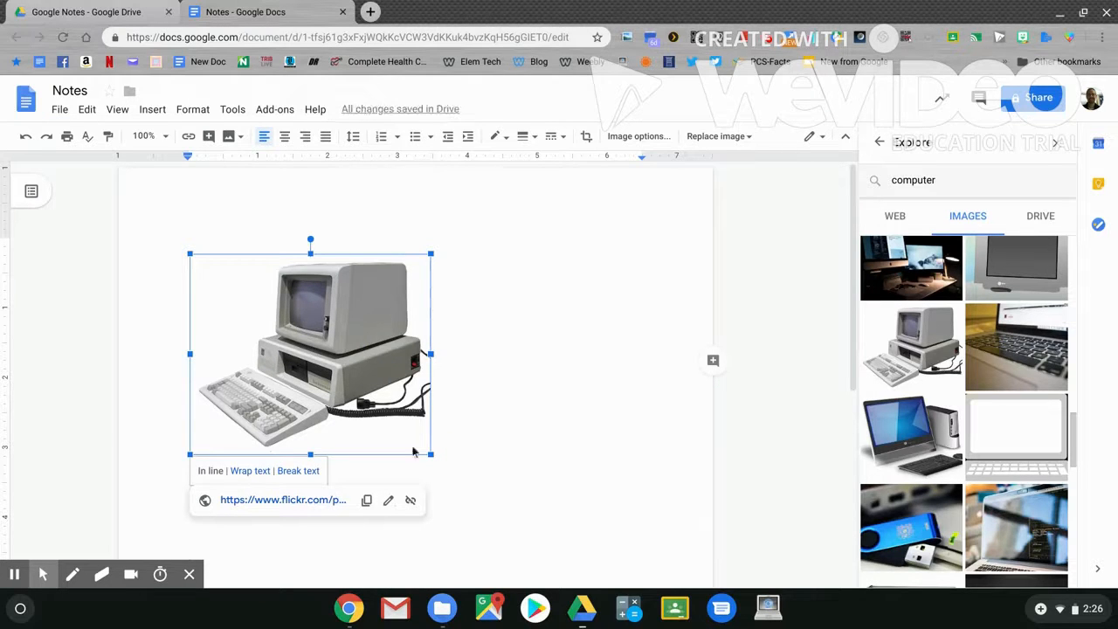
Try to wrap text around the computer image and move it farther right on the page
{"action": "left_click", "coordinate": [250, 471]}
{"action": "left_click", "coordinate": [266, 354]}
{"action": "left_click_drag", "start_coordinate": [266, 353], "coordinate": [375, 349]}
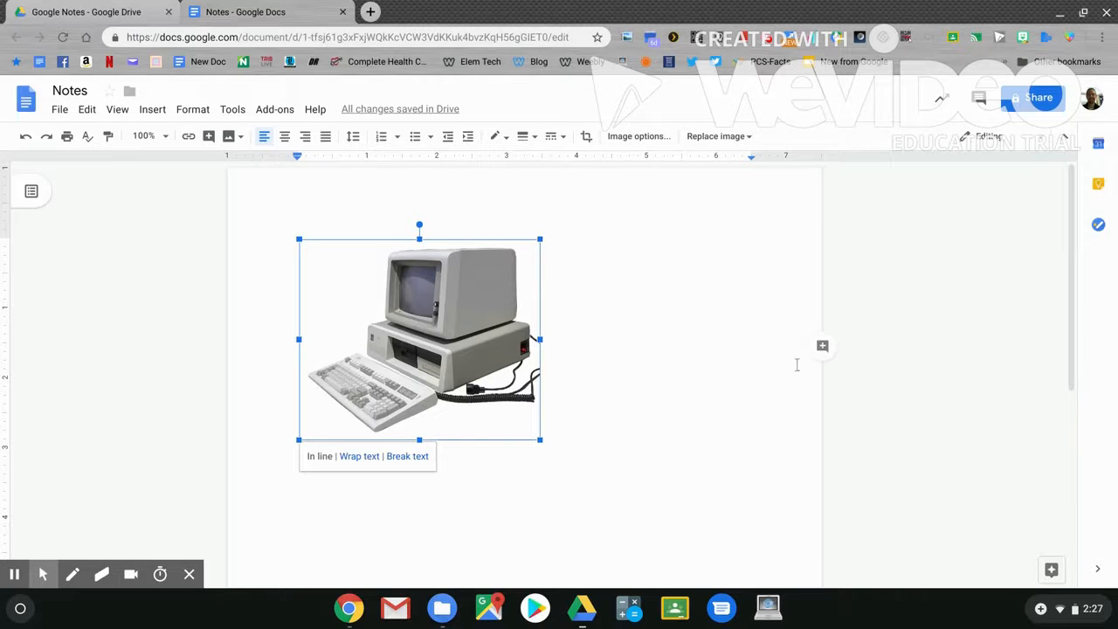
Write a comment on the computer image that mentions the contact's e-mail and reads "Check out this old computer."
{"action": "left_click", "coordinate": [821, 347]}
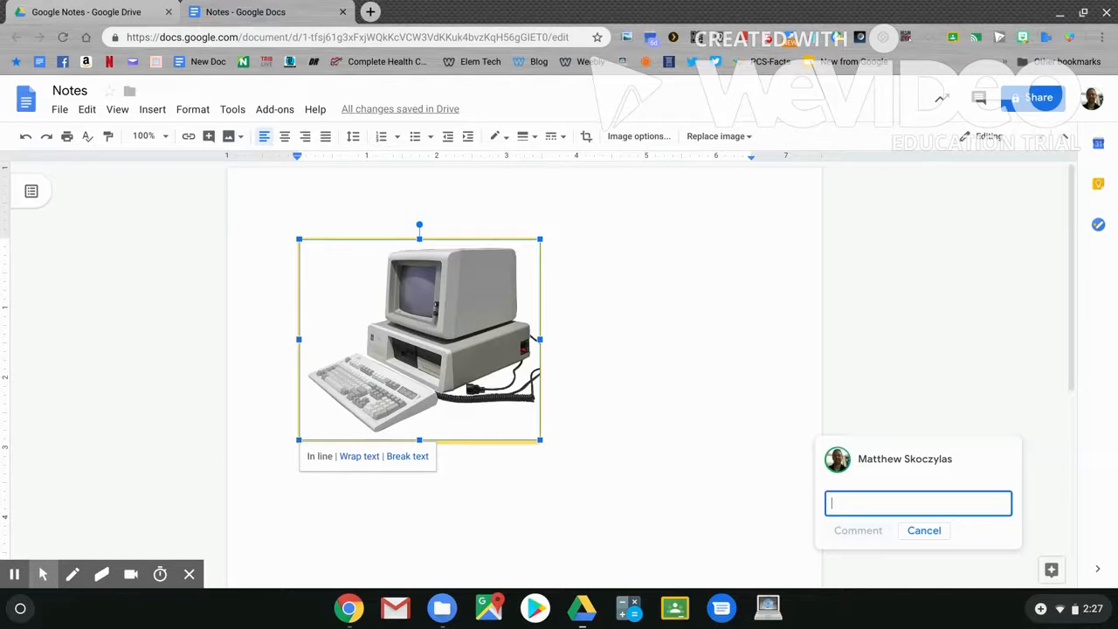
{"action": "type", "text": "+"}
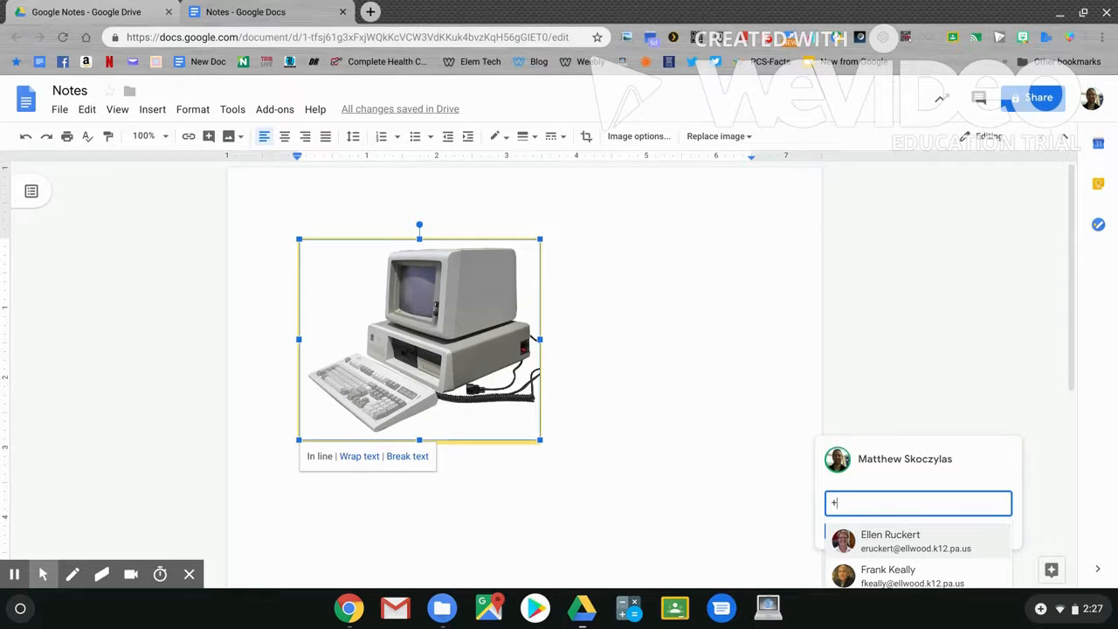
{"action": "type", "text": "fin"}
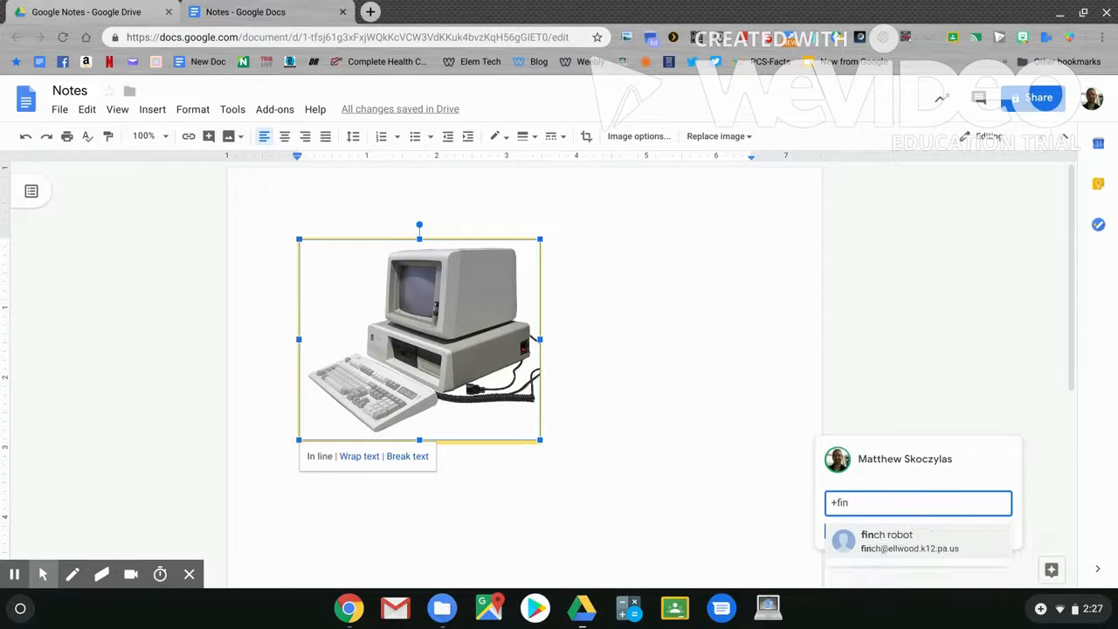
{"action": "key", "text": "Return"}
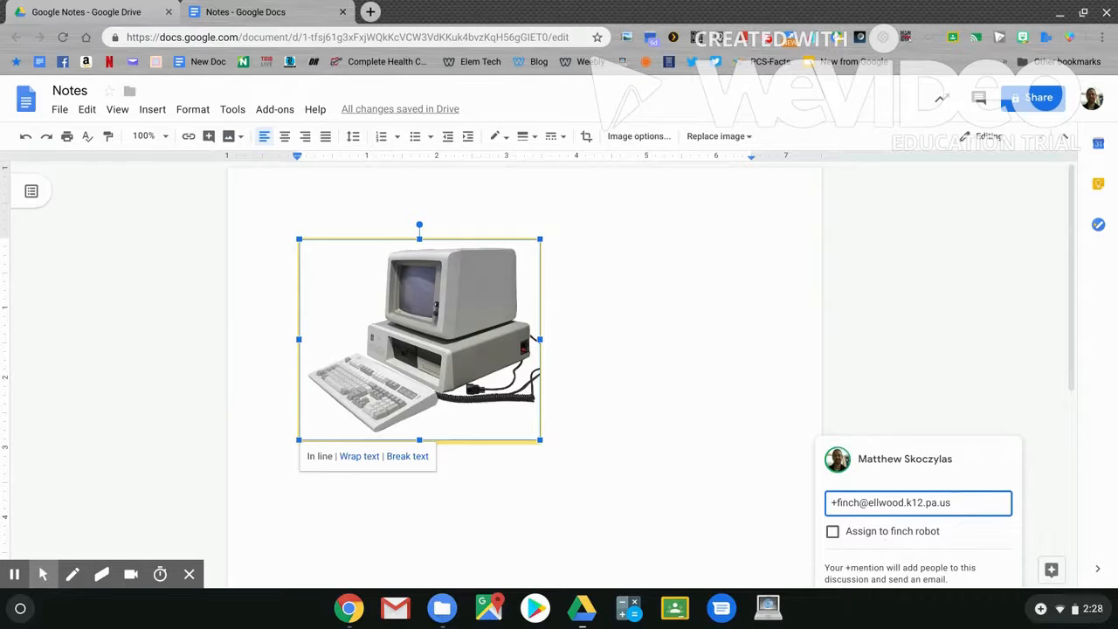
{"action": "type", "text": "Check out this old computer."}
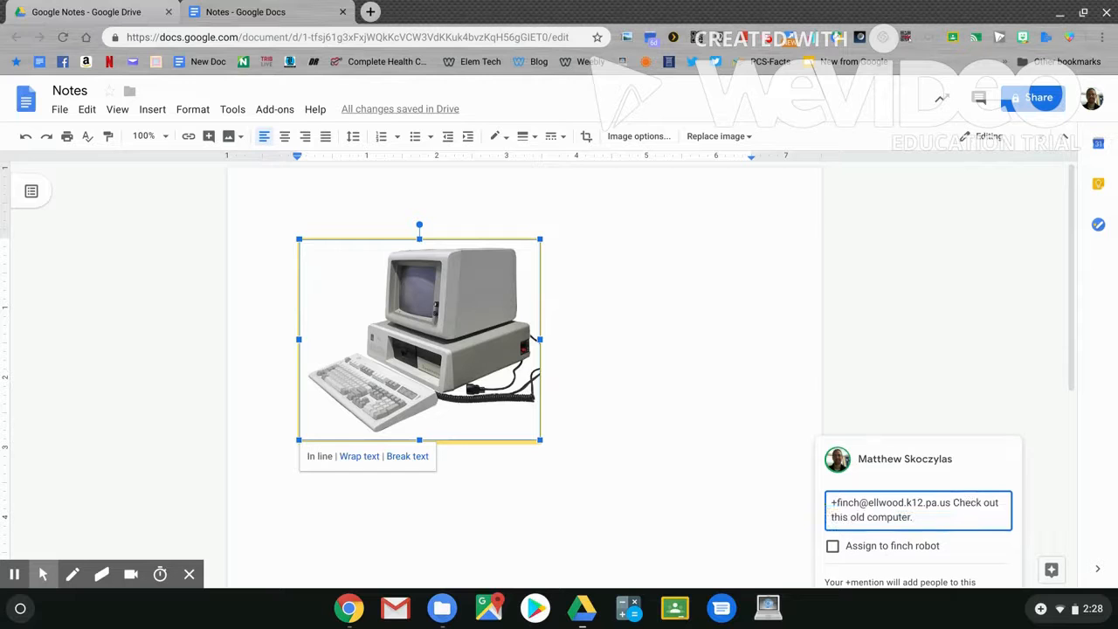
{"action": "scroll", "coordinate": [862, 557], "scroll_direction": "down", "scroll_amount": 3}
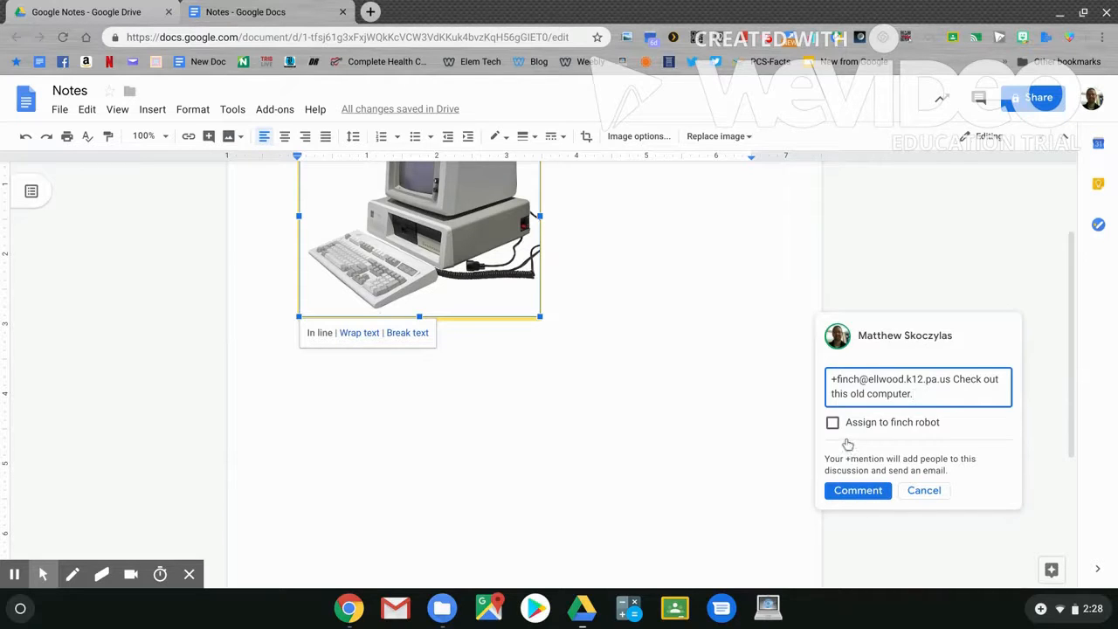
Post the comment and share the file with the mentioned contact with Edit access
{"action": "left_click", "coordinate": [851, 492]}
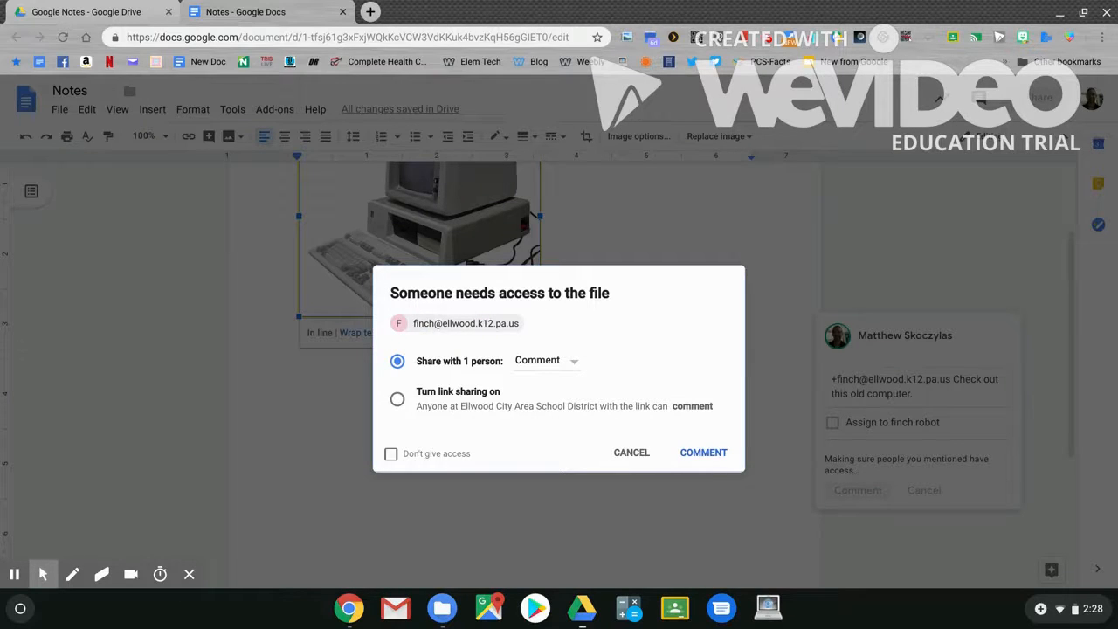
{"action": "left_click", "coordinate": [540, 368]}
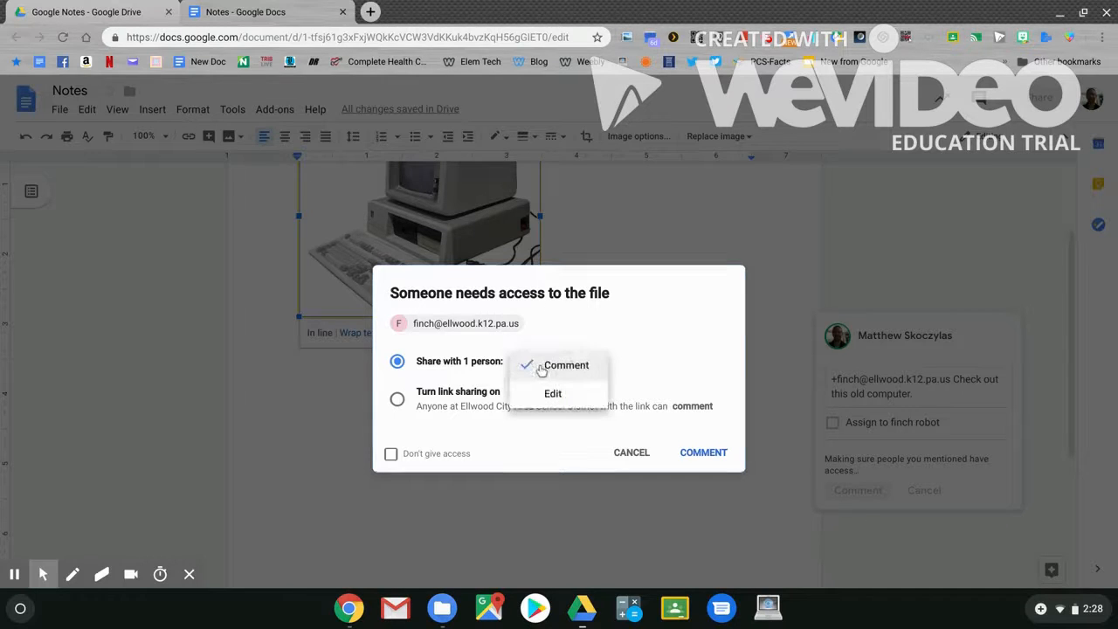
{"action": "left_click", "coordinate": [550, 393]}
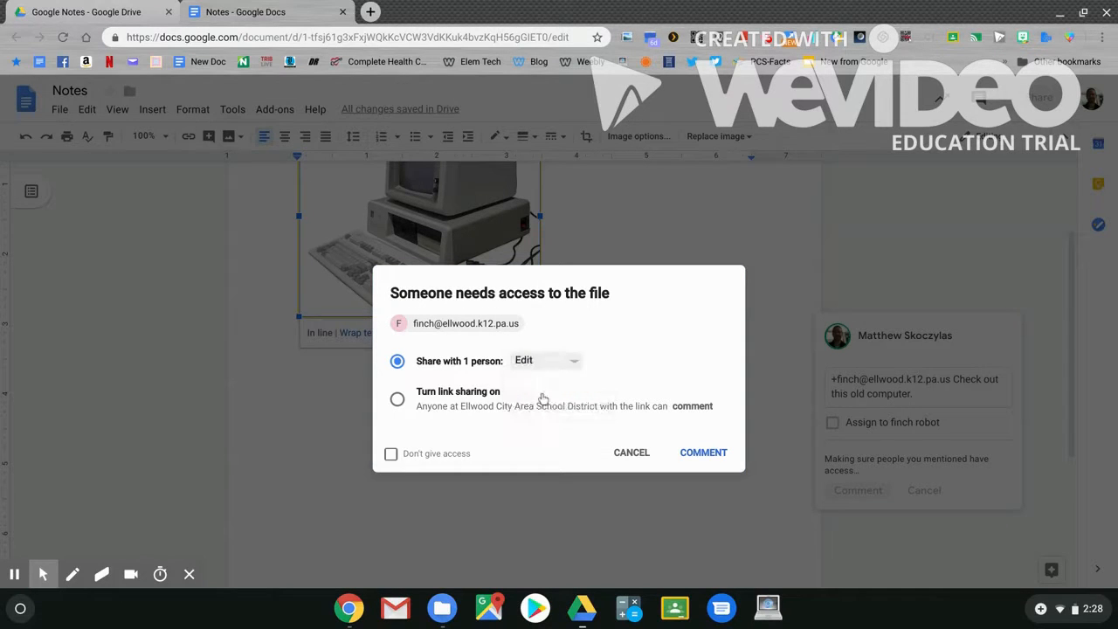
{"action": "left_click", "coordinate": [694, 455]}
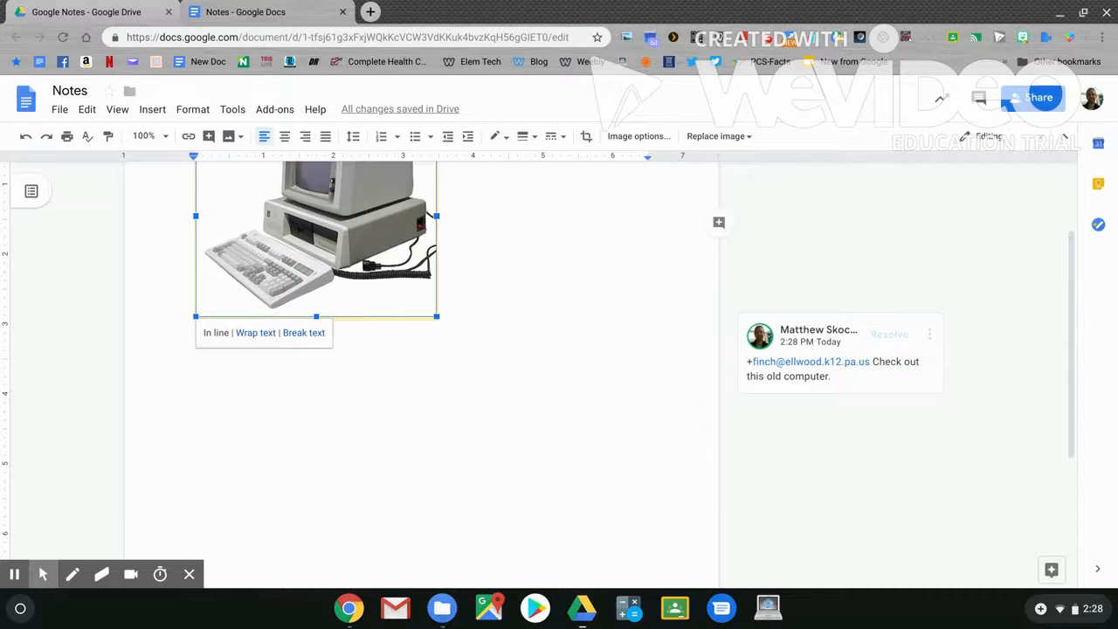
{"action": "scroll", "coordinate": [594, 509], "scroll_direction": "up", "scroll_amount": 2}
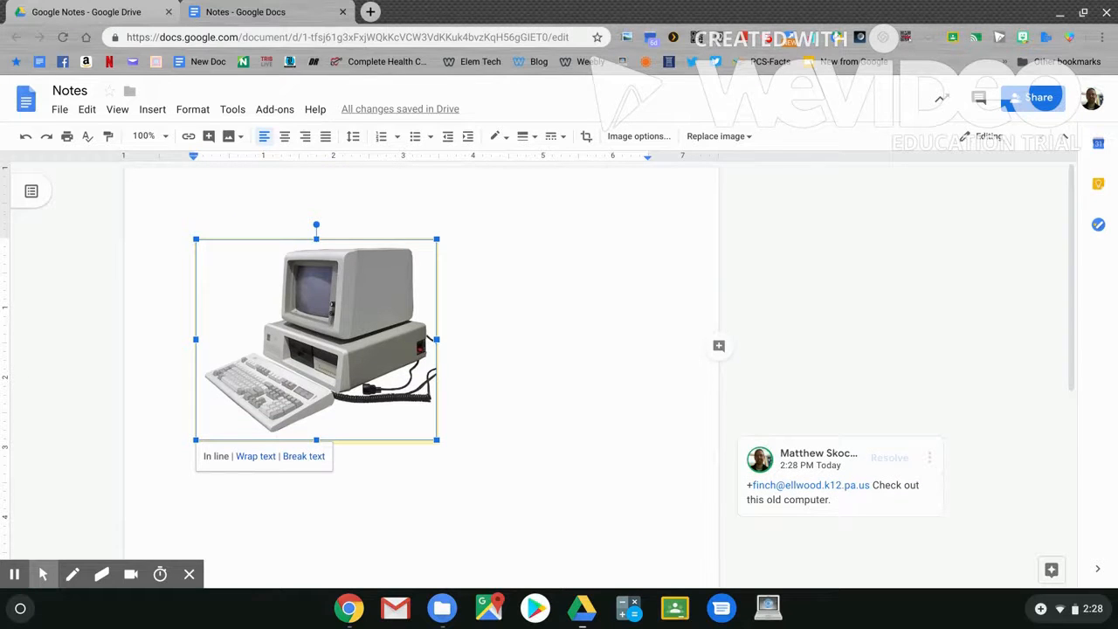